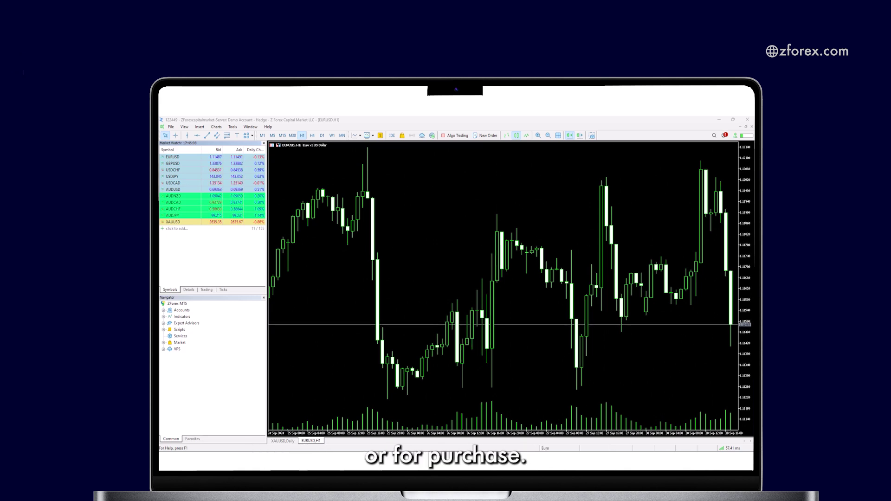
# Open the MQL5 Market and browse its Indicators, Libraries and Utilities categories.
pyautogui.click(233, 128)
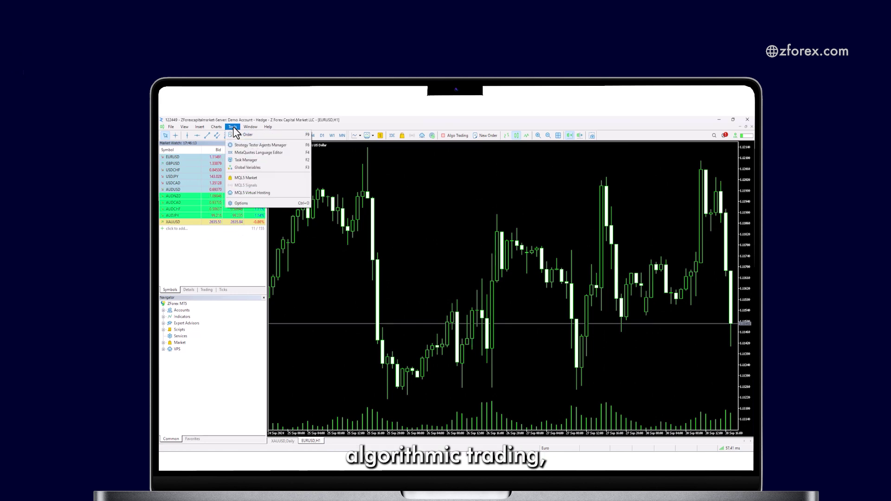
pyautogui.click(249, 176)
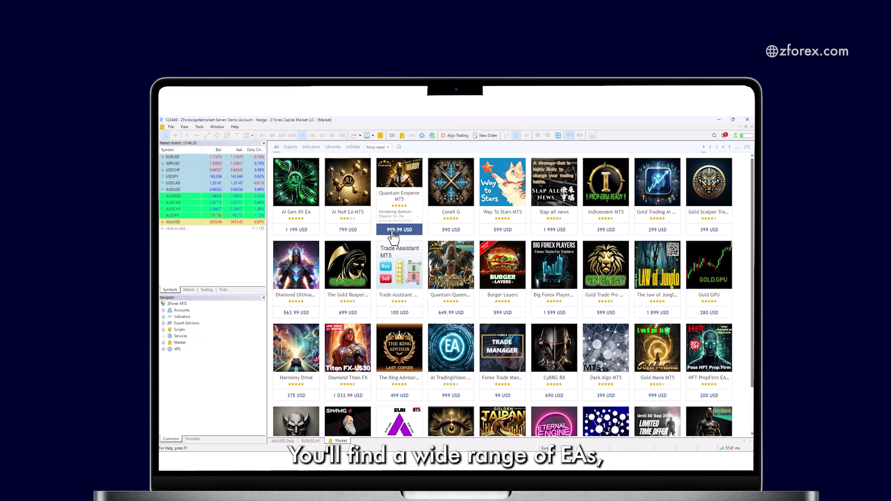
pyautogui.click(310, 147)
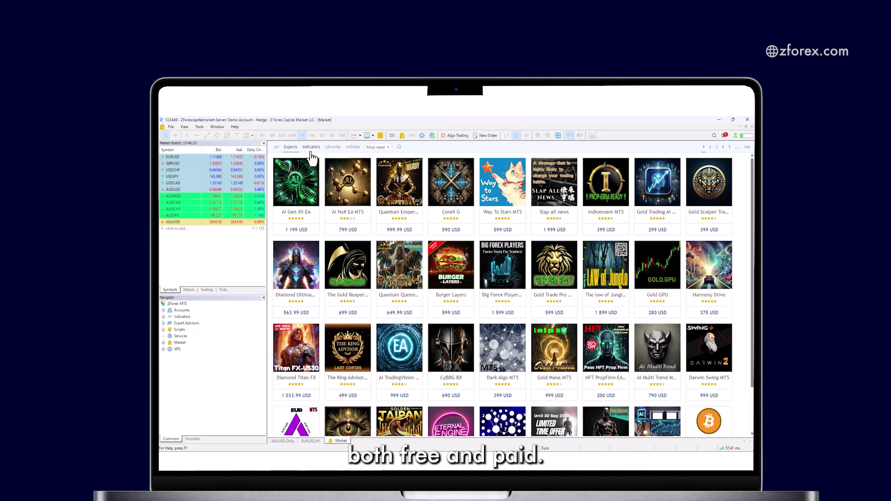
pyautogui.click(333, 147)
pyautogui.click(353, 147)
# Revisit Libraries, Indicators, Experts and All products, then return to the XAUUSD Daily chart.
pyautogui.click(333, 147)
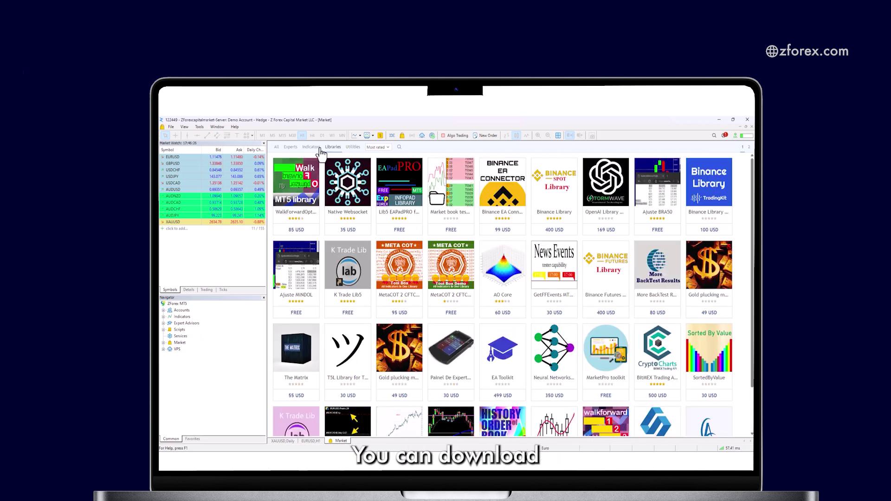
pyautogui.click(310, 147)
pyautogui.click(290, 147)
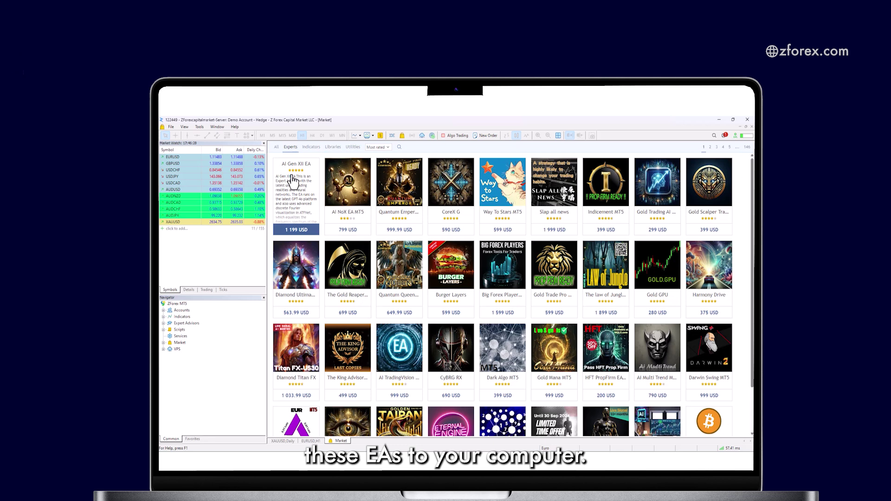
pyautogui.click(277, 147)
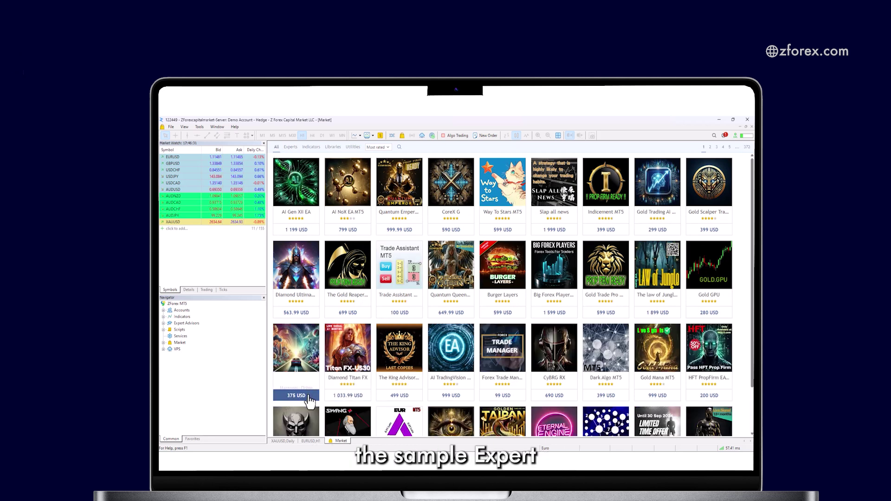
pyautogui.click(286, 441)
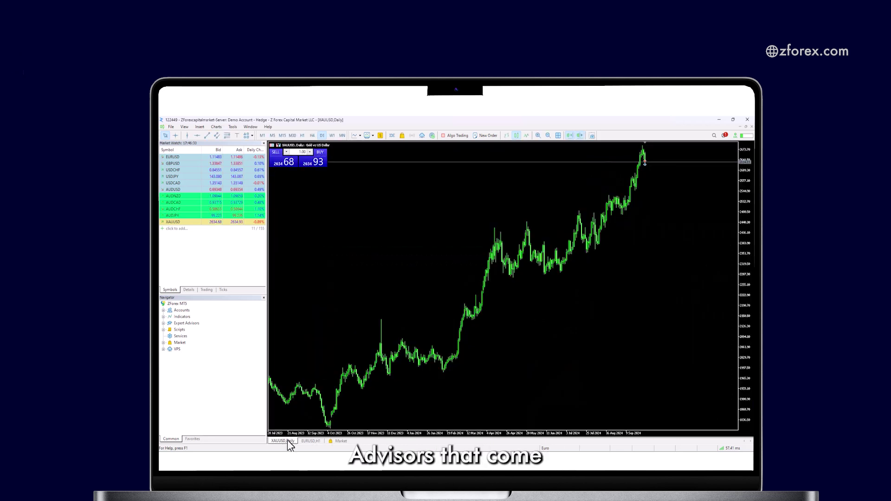
# Expand and collapse the Navigator's Expert Advisors list to view the installed sample advisors.
pyautogui.click(163, 323)
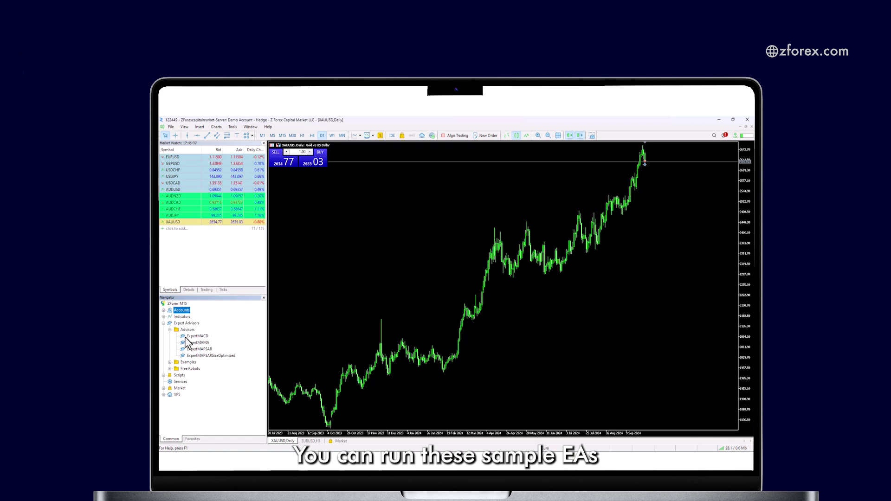
pyautogui.click(164, 324)
pyautogui.click(164, 323)
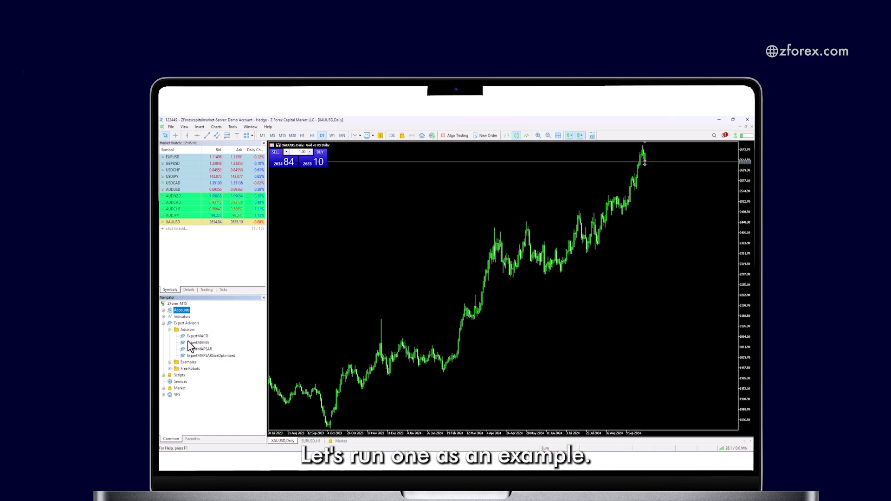
pyautogui.click(163, 323)
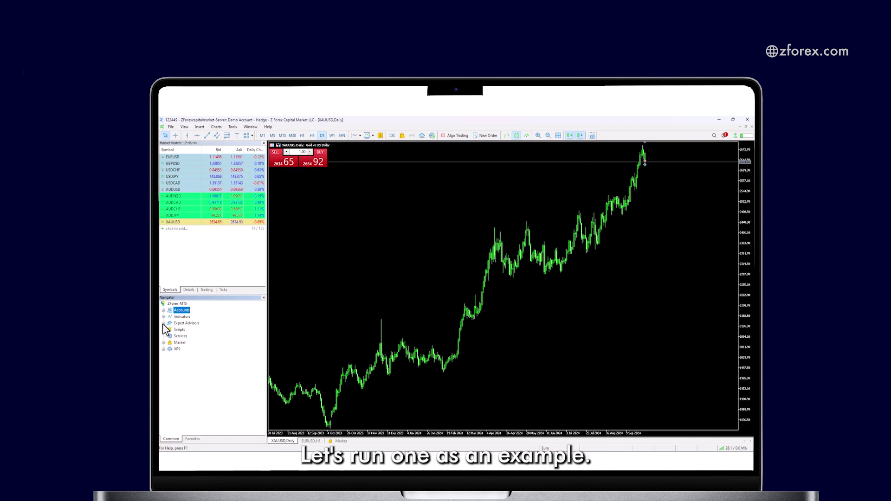
# Open the Strategy Tester from the View menu and enable visual mode.
pyautogui.click(185, 127)
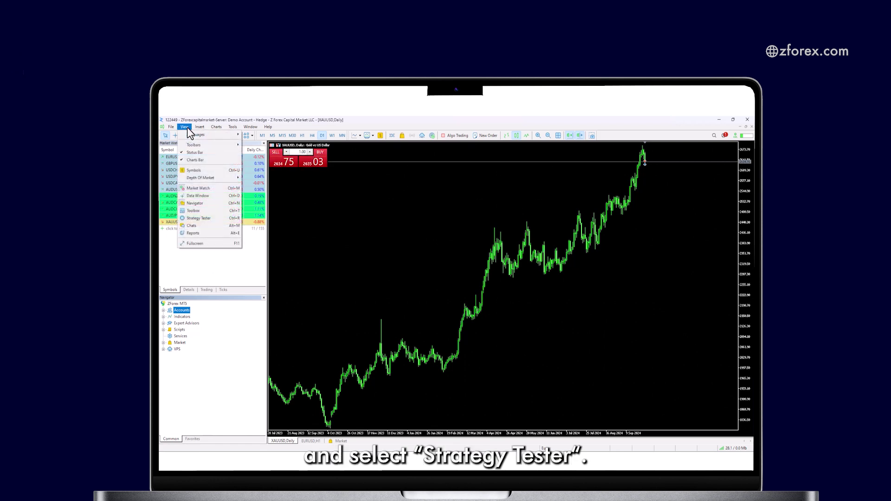
pyautogui.click(222, 218)
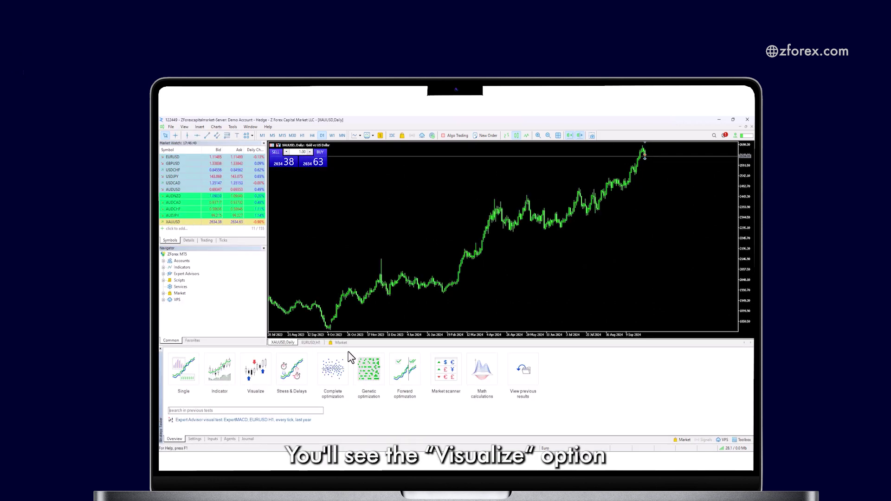
pyautogui.click(260, 371)
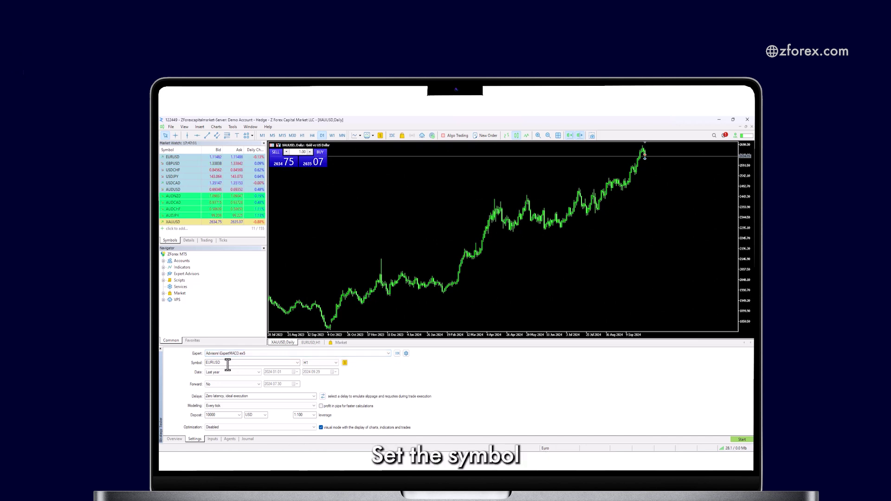
# Set the test period to Last month and keep the 10000 deposit.
pyautogui.click(241, 371)
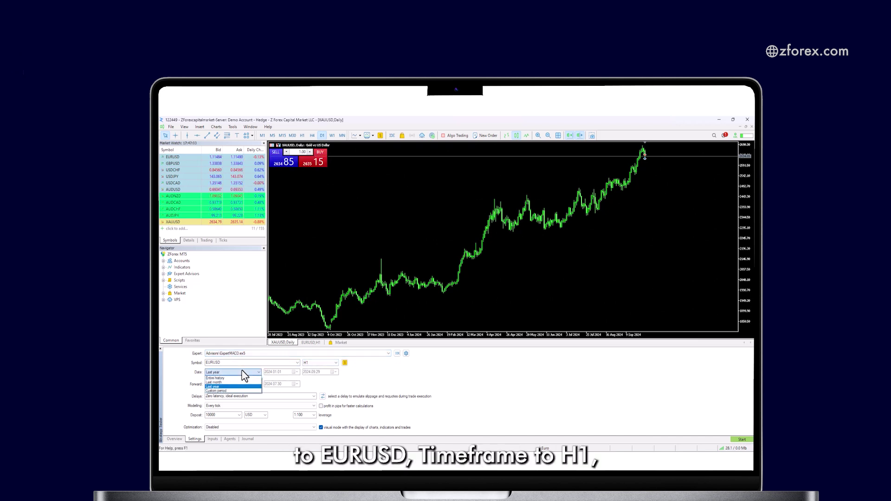
pyautogui.click(243, 388)
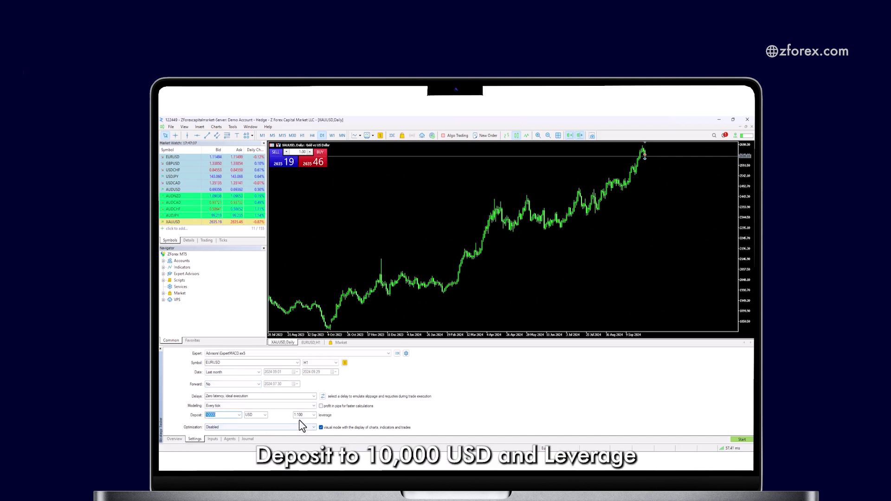
pyautogui.click(284, 425)
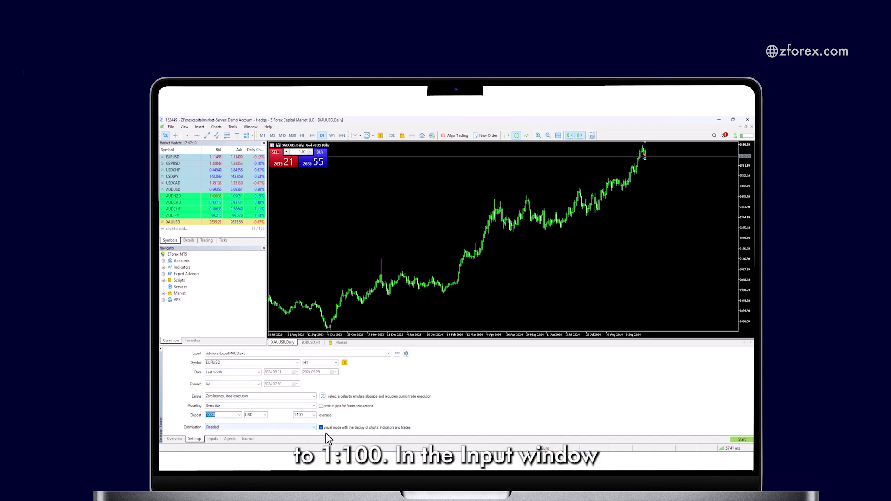
# Review the PeriodFast, TakeProfit and StopLoss inputs, then start the ExpertMACD backtest.
pyautogui.click(213, 439)
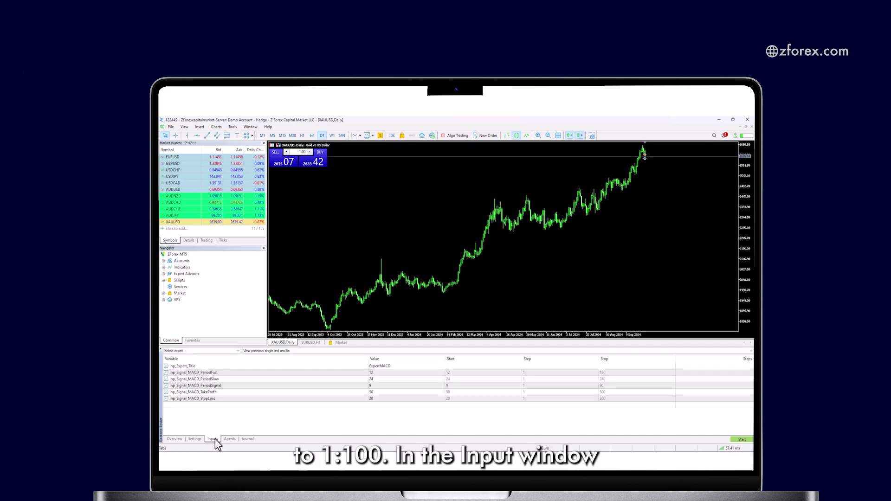
pyautogui.click(352, 374)
pyautogui.click(385, 392)
pyautogui.click(384, 399)
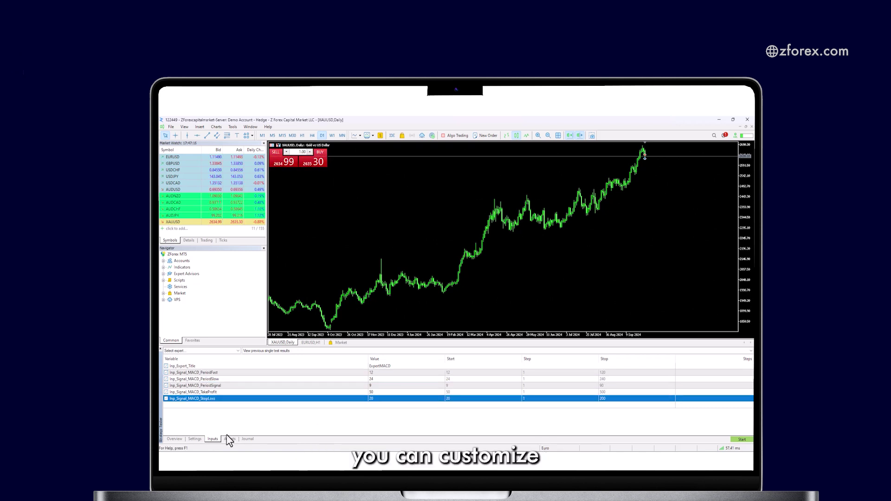
pyautogui.click(742, 440)
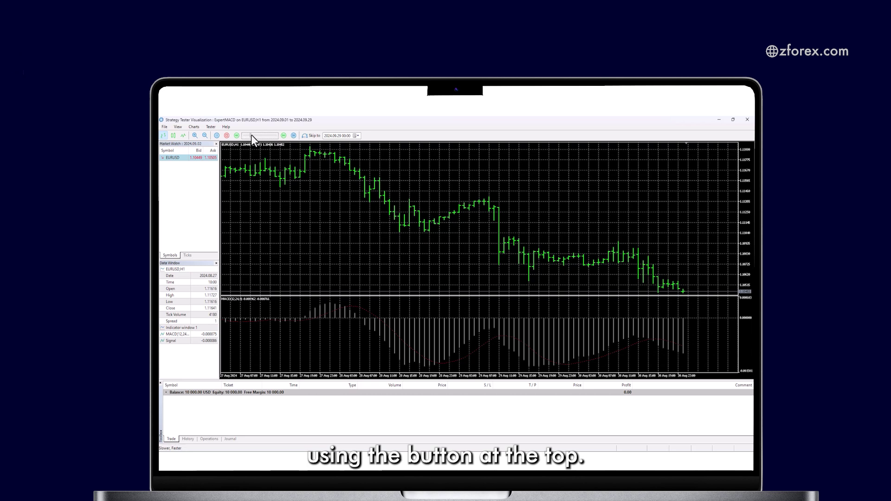
# Raise the visualization playback speed twice until deals close at stop loss and take profit.
pyautogui.moveTo(252, 135)
pyautogui.mouseDown()
pyautogui.moveTo(266, 137)
pyautogui.moveTo(243, 138)
pyautogui.mouseUp()
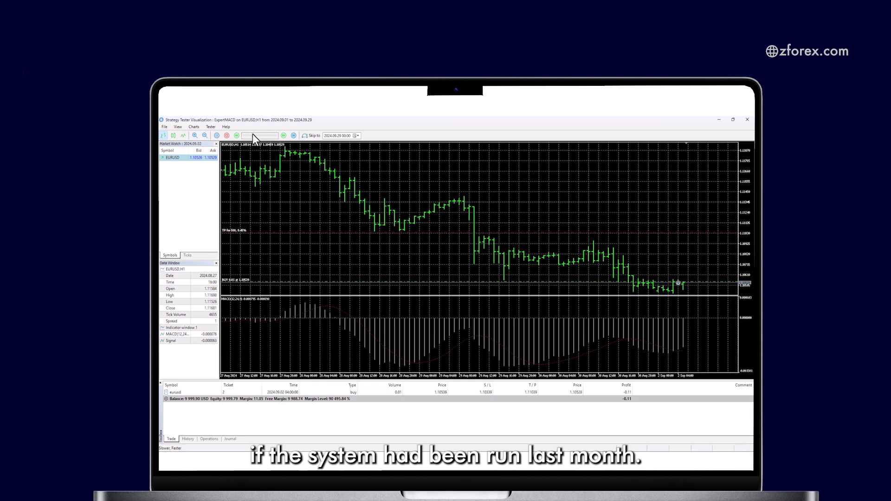
pyautogui.moveTo(254, 135); pyautogui.dragTo(238, 149)
# Show the test history as individual deals and enlarge the list to show them all.
pyautogui.click(187, 439)
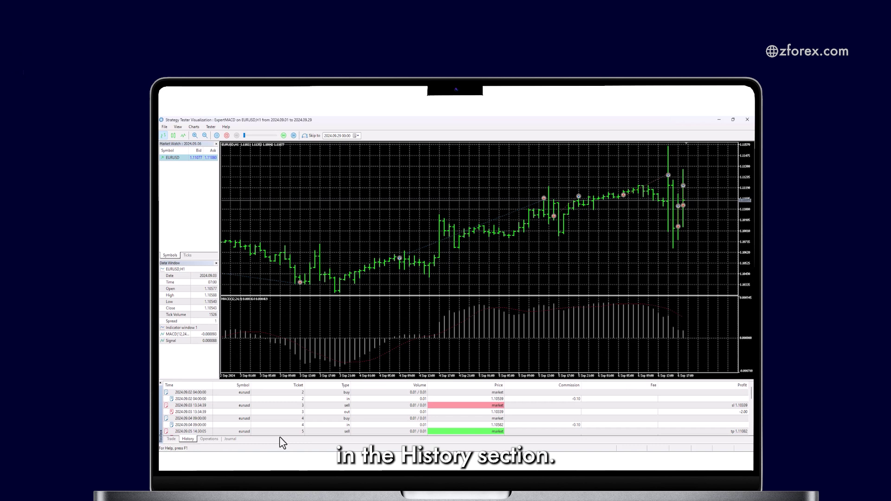
pyautogui.rightClick(403, 407)
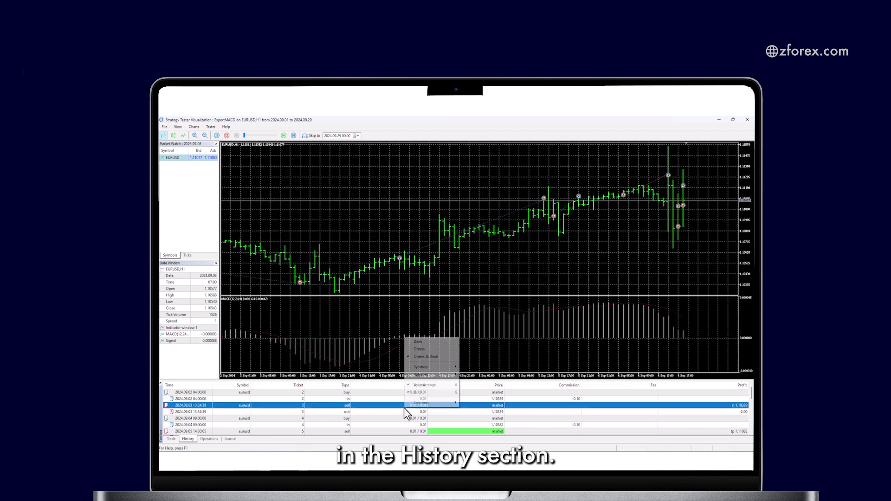
pyautogui.click(424, 344)
pyautogui.moveTo(471, 381); pyautogui.dragTo(469, 325)
# Inspect the 2024.09.02 04:00:00 deal, speed up the replay, and view the 9 983.55 USD balance.
pyautogui.click(446, 344)
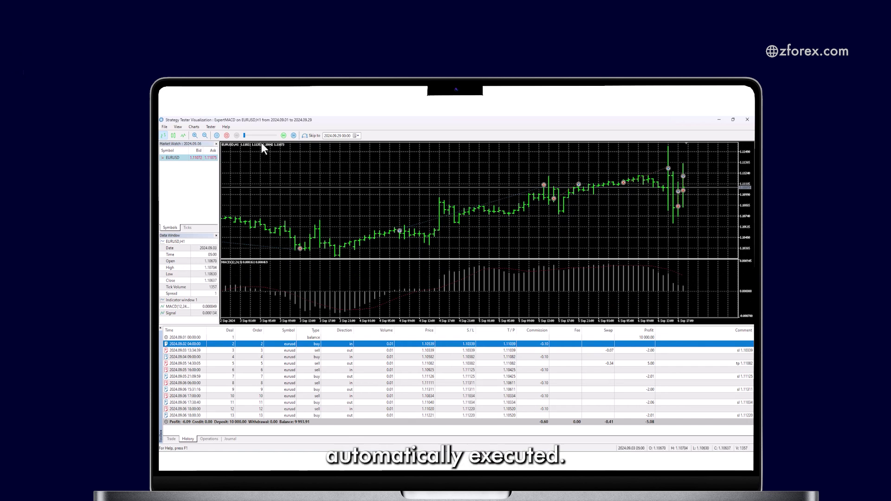
pyautogui.moveTo(248, 135); pyautogui.dragTo(275, 138)
pyautogui.click(171, 438)
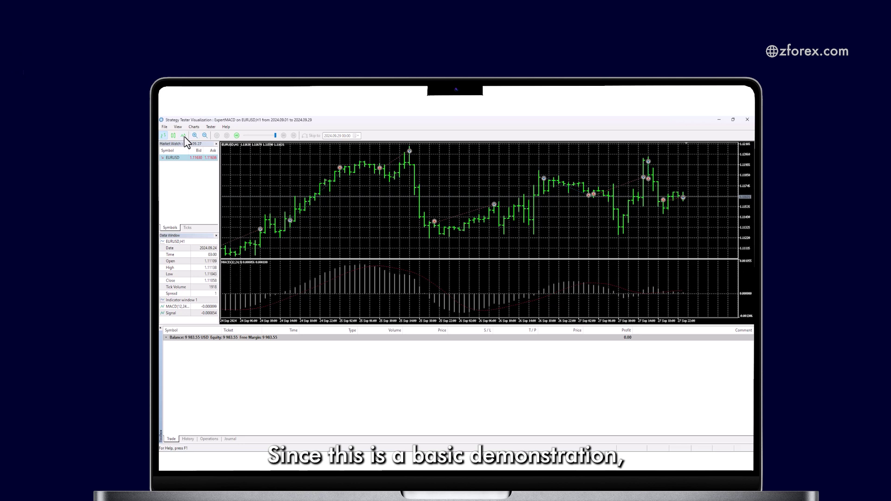
# Close the Strategy Tester Visualization window to return to the EURUSD H1 chart.
pyautogui.click(747, 119)
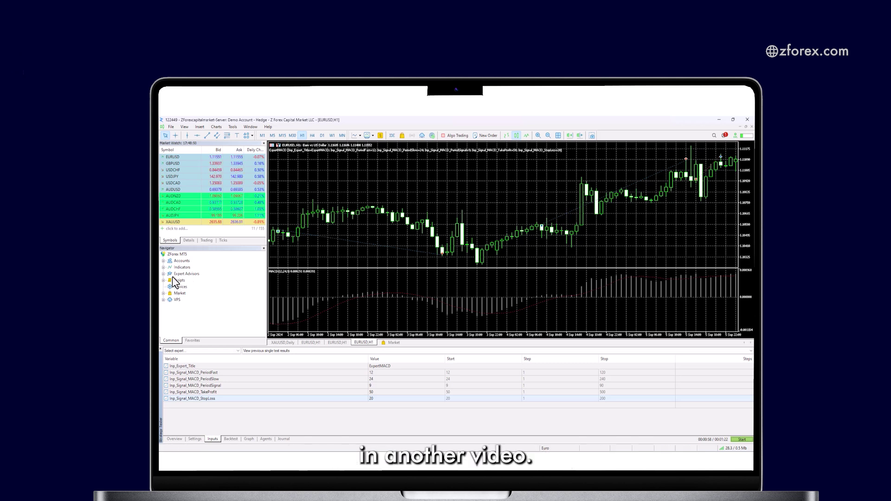
# Open a new EURUSD H1 chart from Market Watch and drop ExpertMACD onto it.
pyautogui.moveTo(173, 160); pyautogui.dragTo(222, 186)
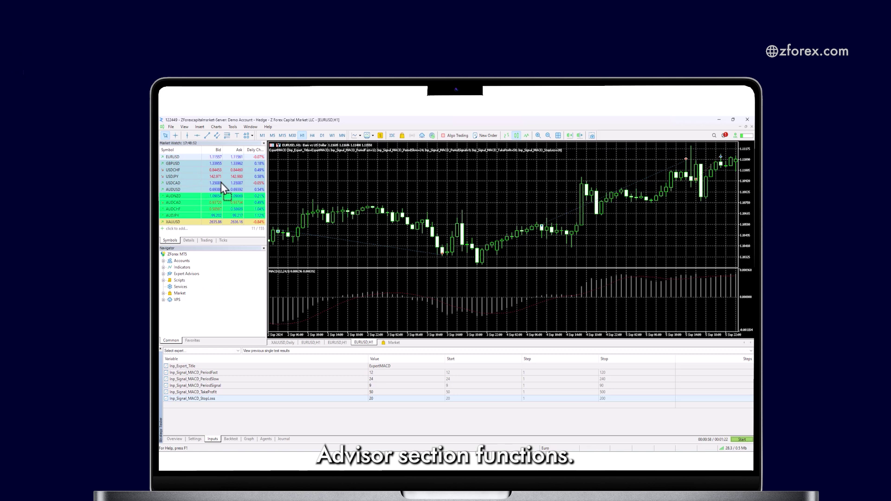
pyautogui.moveTo(365, 124); pyautogui.dragTo(368, 124)
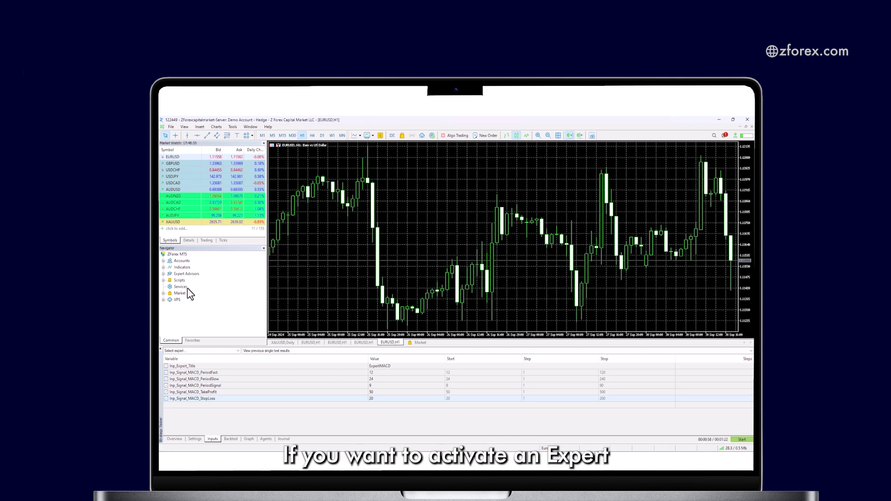
pyautogui.click(163, 274)
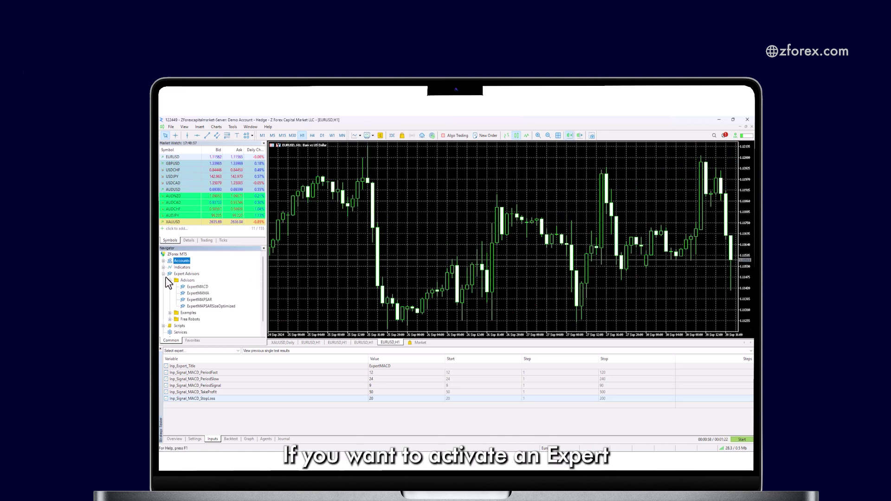
pyautogui.click(200, 287)
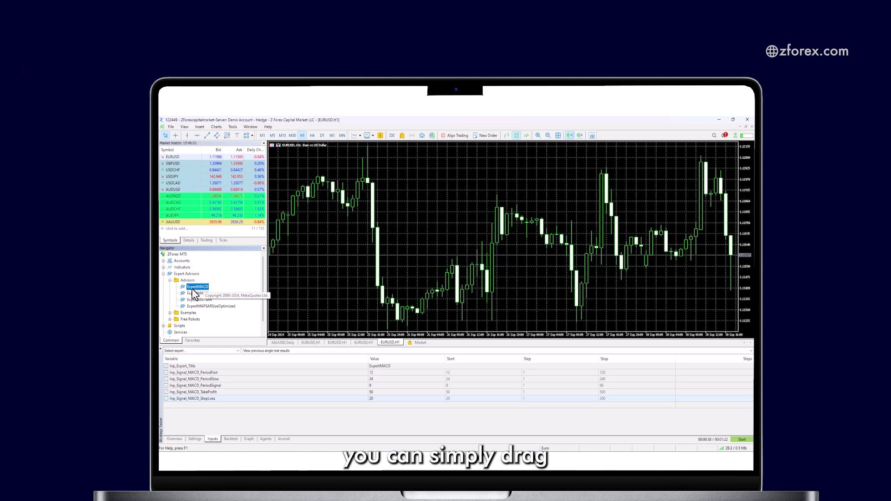
pyautogui.moveTo(191, 289); pyautogui.dragTo(318, 273)
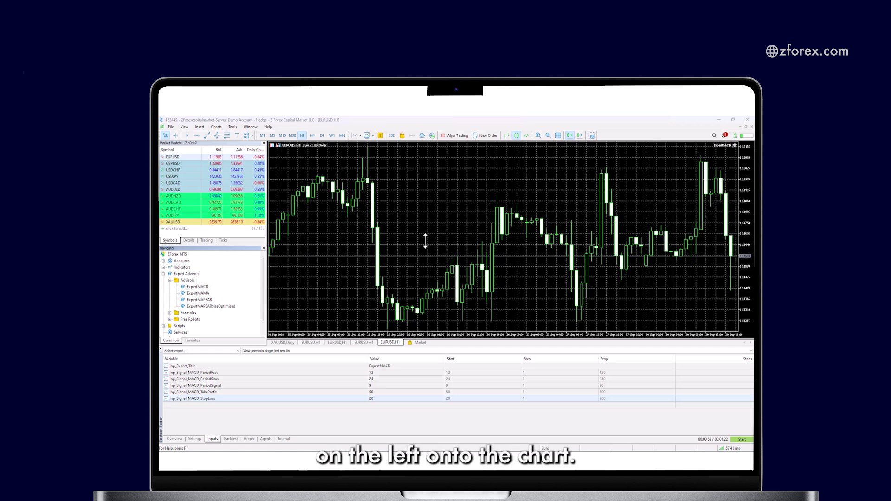
# Review the Common and Inputs tabs, including StopLoss, and confirm the default settings.
pyautogui.click(342, 216)
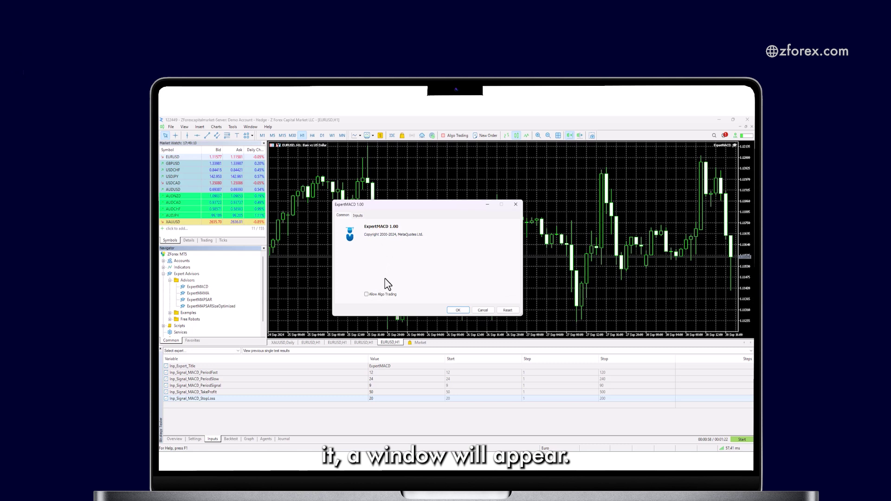
pyautogui.click(357, 215)
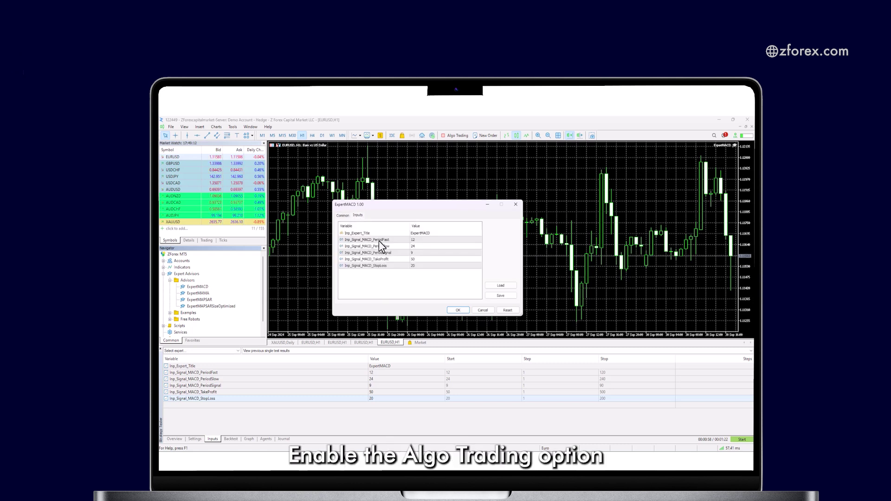
pyautogui.click(415, 253)
pyautogui.click(421, 265)
pyautogui.click(459, 310)
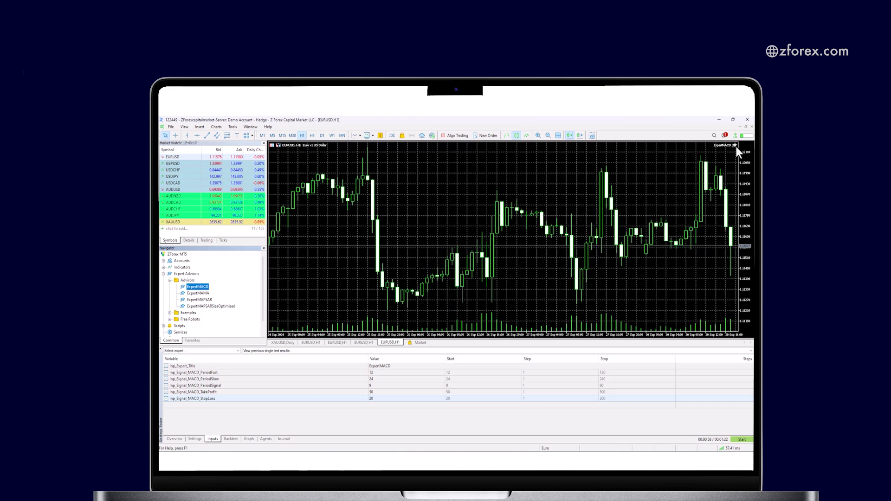
# Enable Algo Trading, close the Strategy Tester, and show the Toolbox with the 100 020.00 USD balance.
pyautogui.click(459, 136)
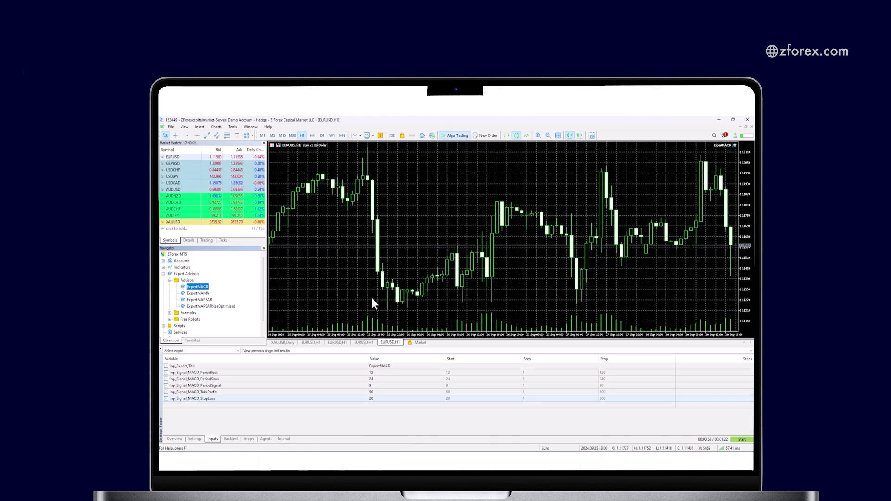
pyautogui.click(161, 349)
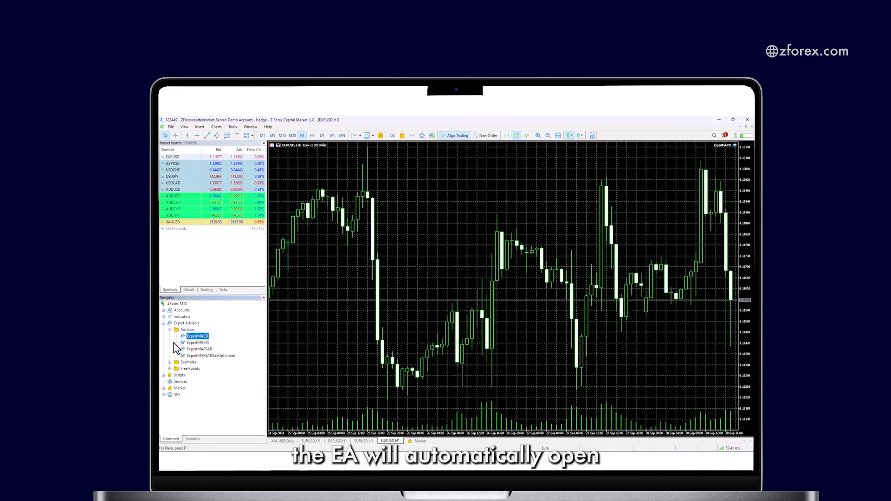
pyautogui.click(186, 127)
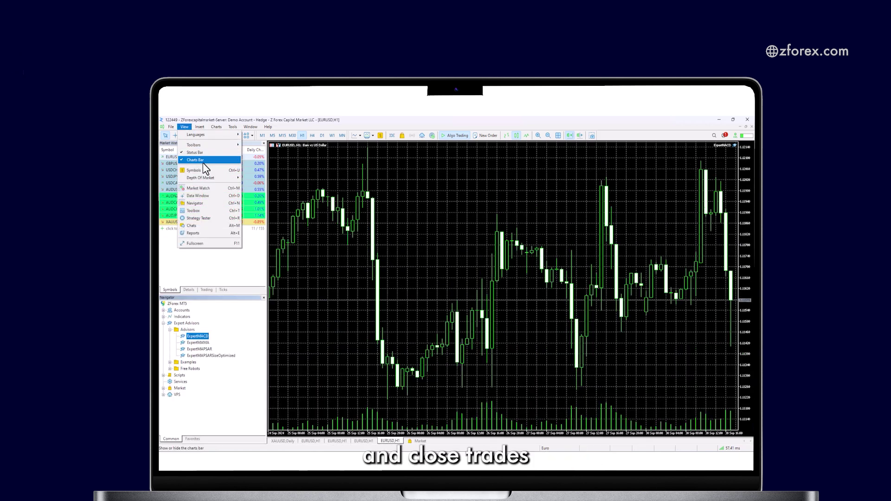
pyautogui.click(206, 214)
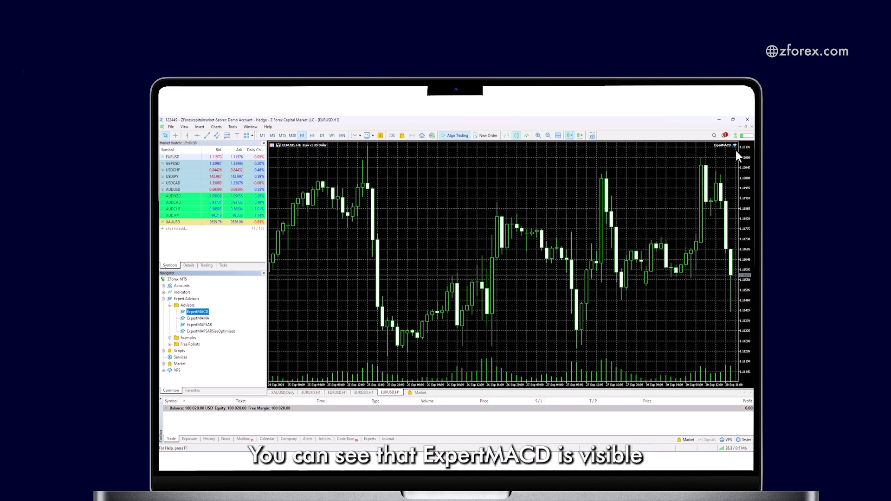
# Open ExpertMACD's properties from the chart's Expert List and enter 10 for Inp_Signal_MACD_PeriodFast.
pyautogui.rightClick(522, 185)
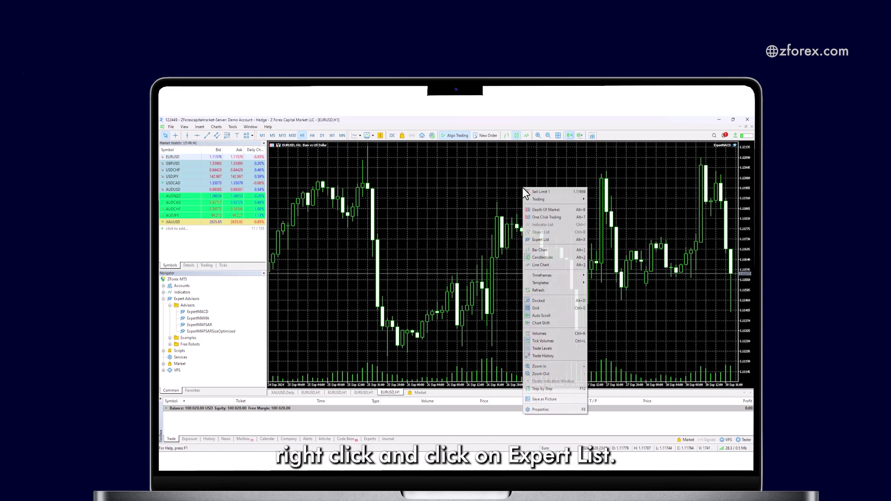
pyautogui.click(553, 238)
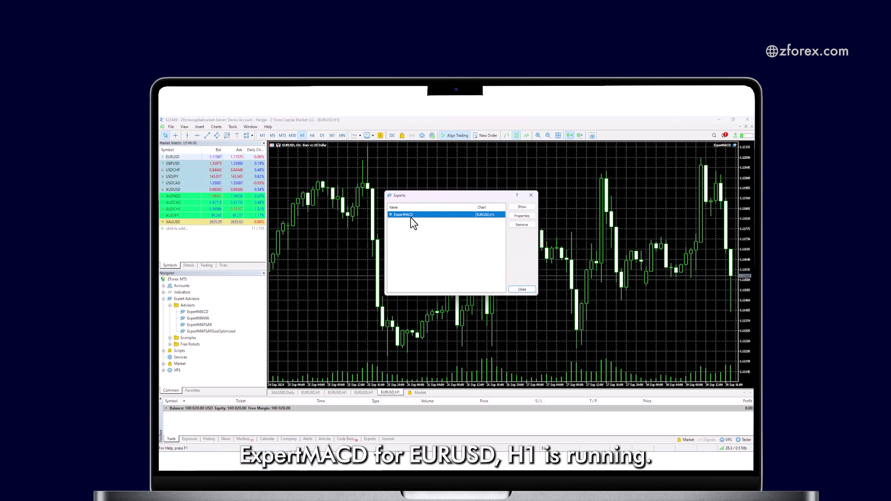
pyautogui.click(522, 216)
pyautogui.doubleClick(420, 240)
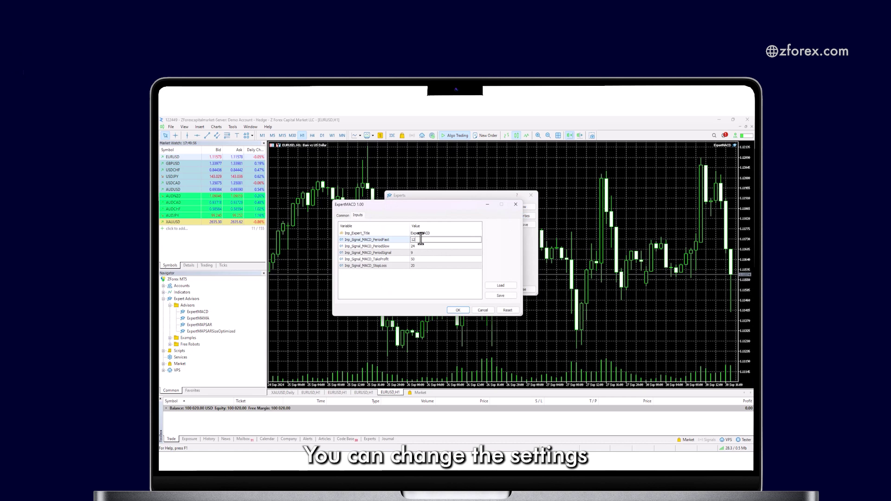
pyautogui.write('10')
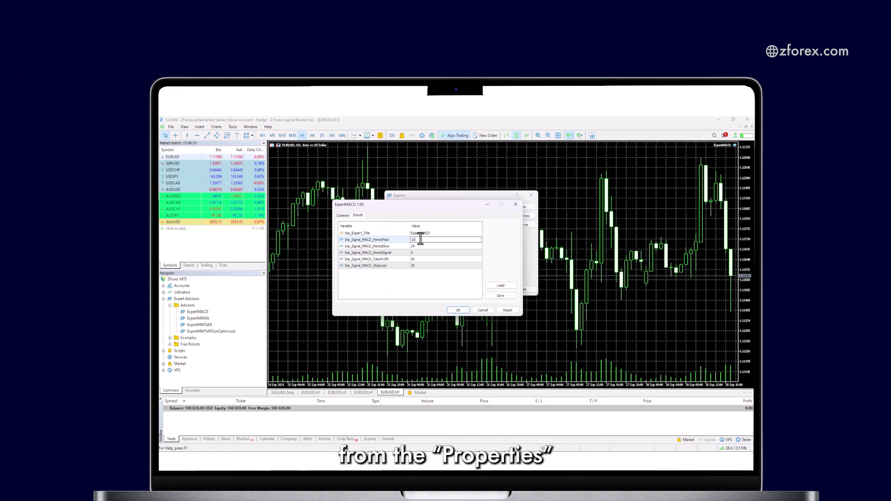
# Apply the new fast period, then remove ExpertMACD and close the Expert List.
pyautogui.click(460, 310)
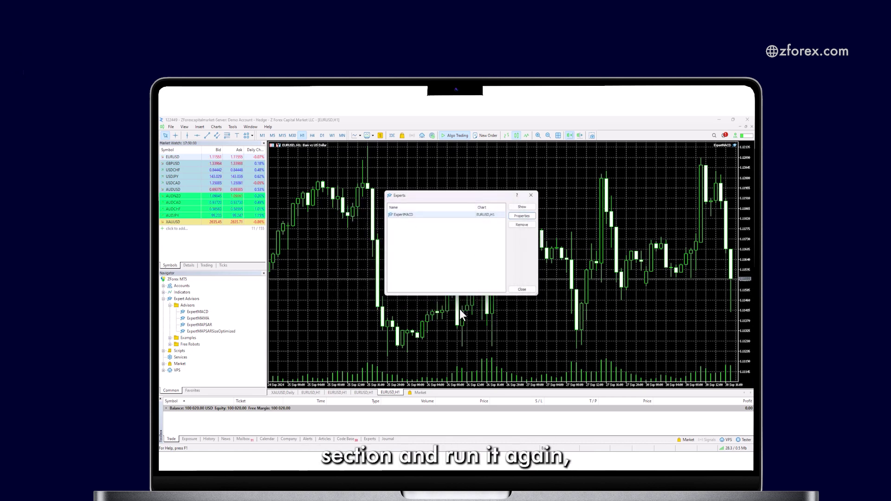
pyautogui.click(514, 225)
pyautogui.click(530, 195)
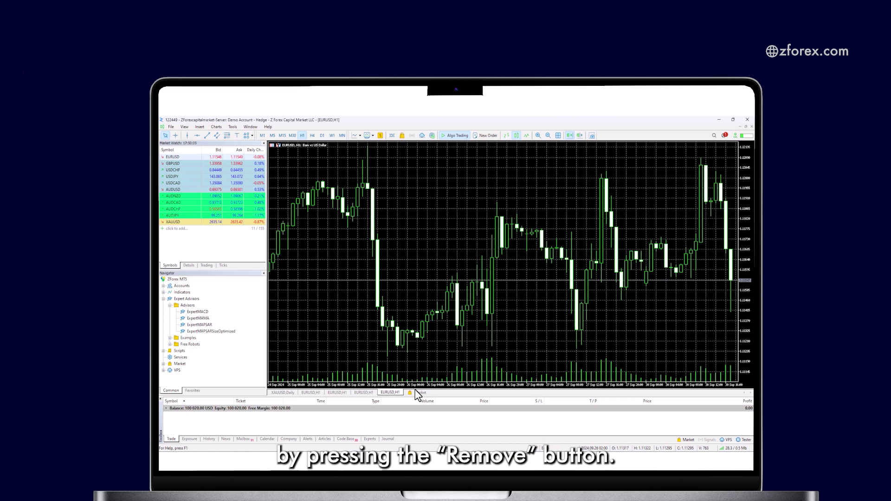
pyautogui.click(386, 439)
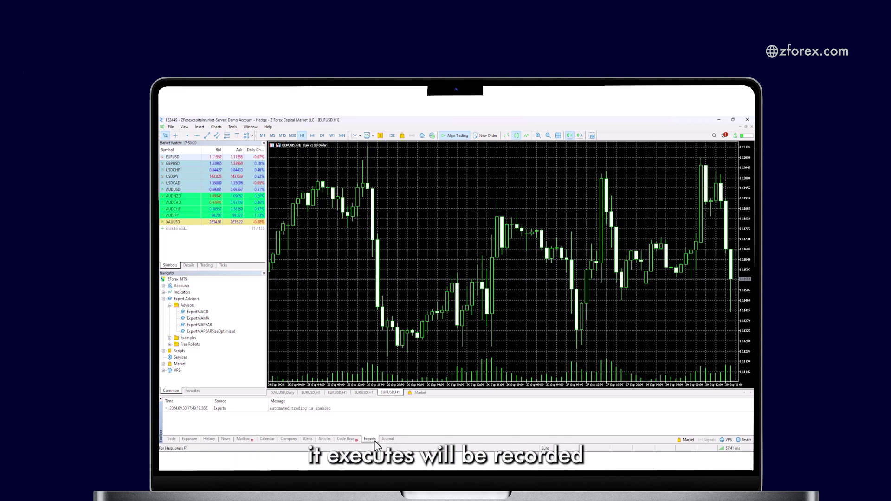
pyautogui.click(173, 438)
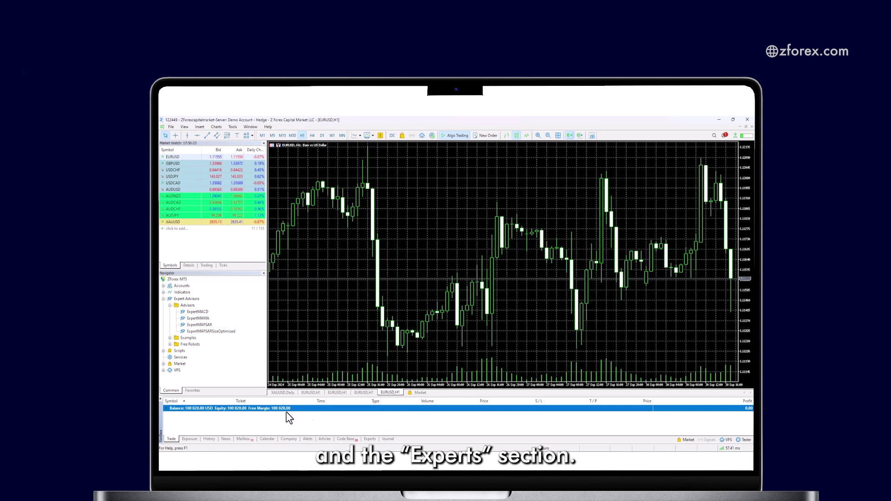